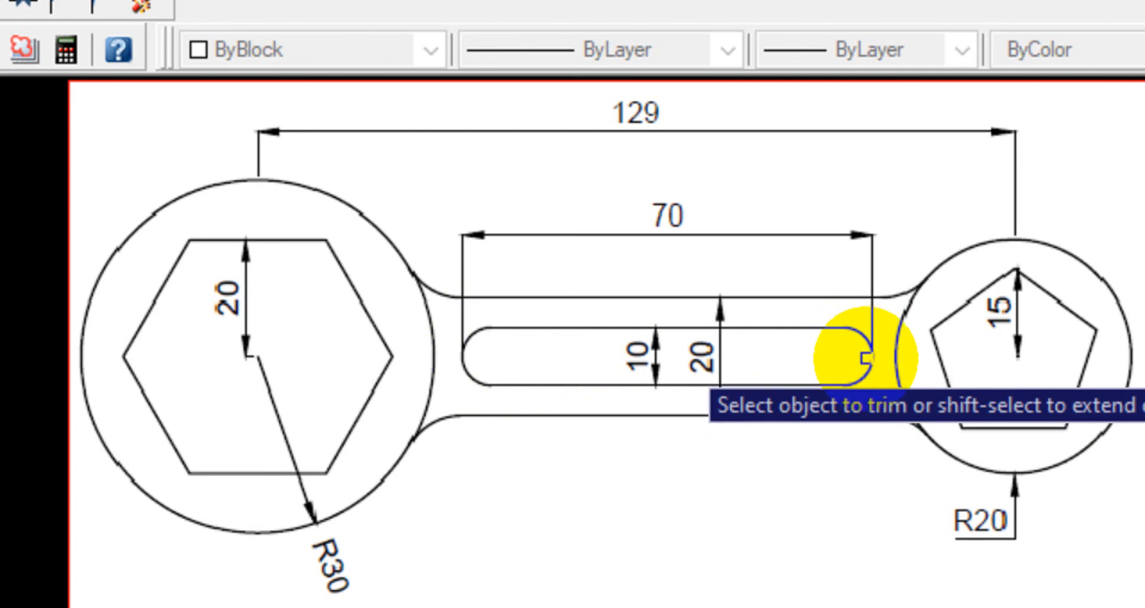
Step: Draw a vertical line crossing the handle through the midpoint of its horizontal centre line
key(Escape)
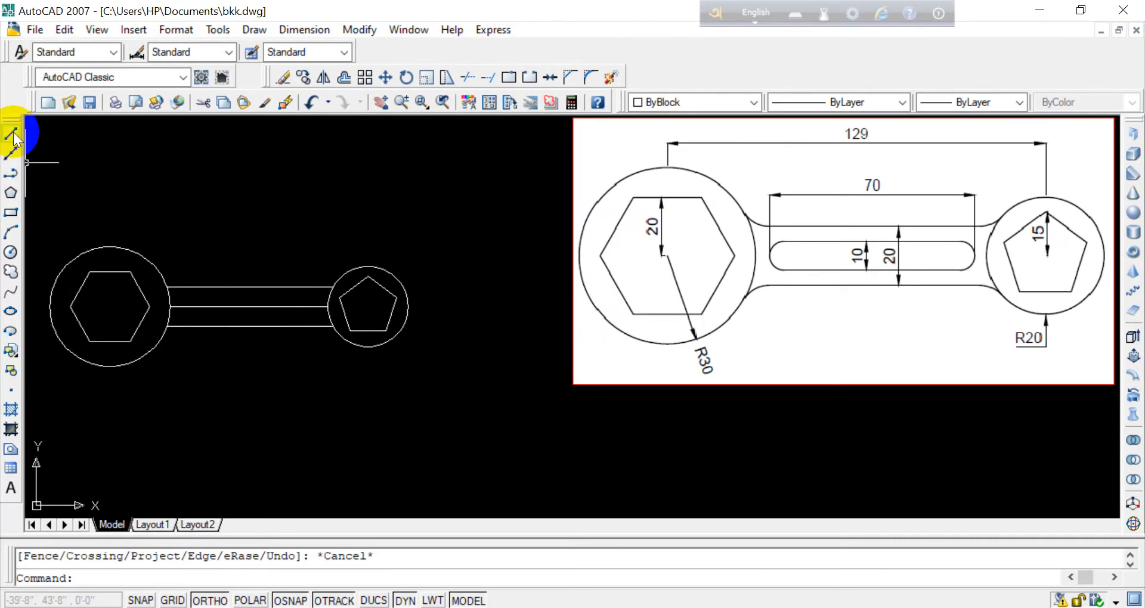
click(11, 136)
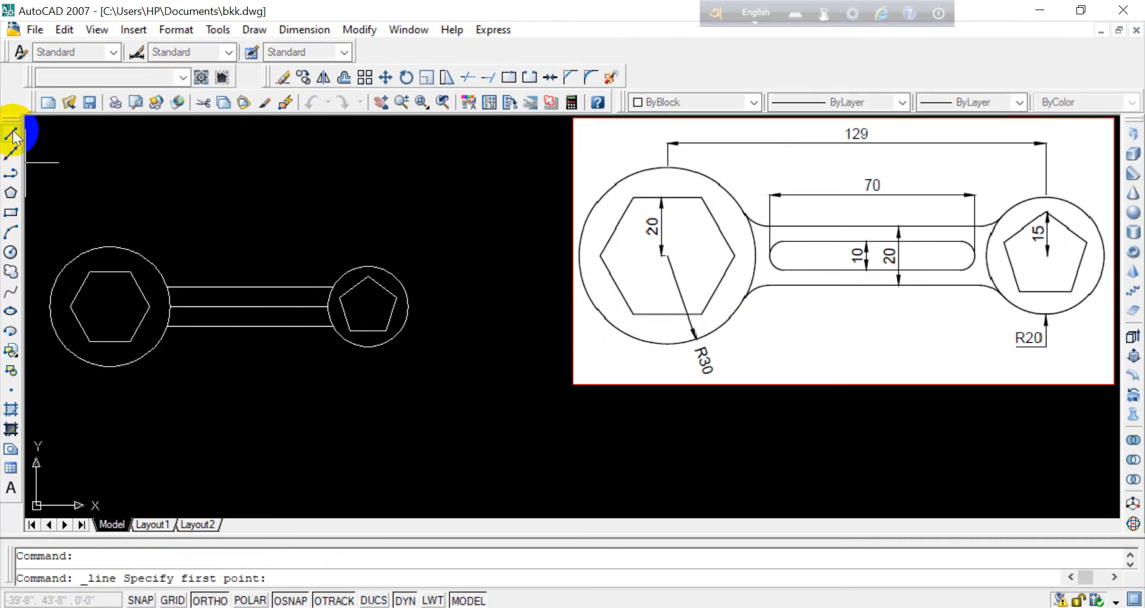
click(249, 307)
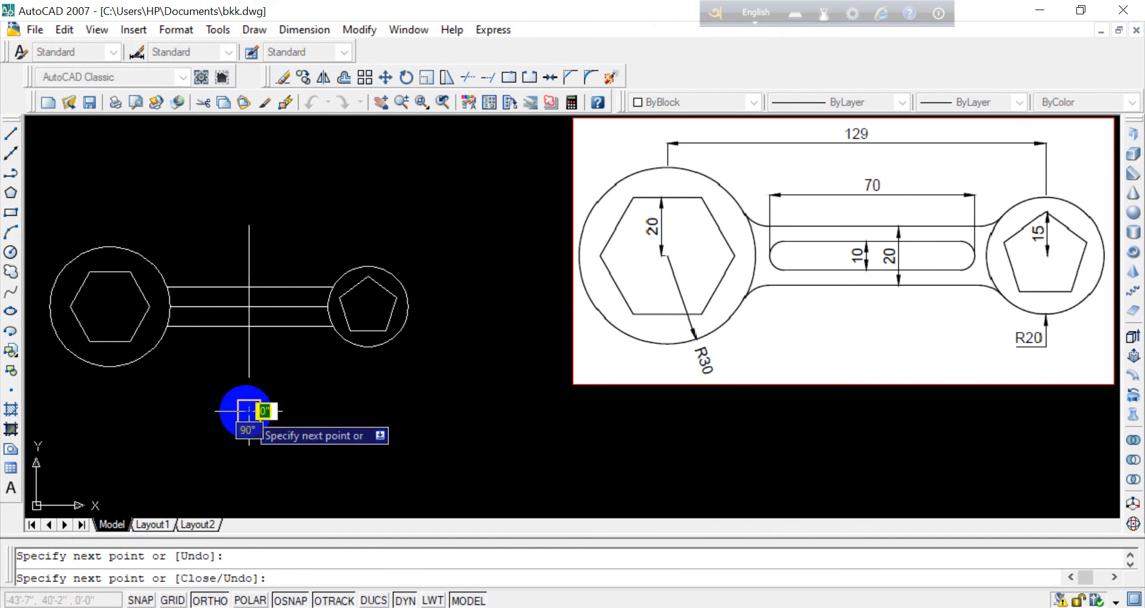
key(Escape)
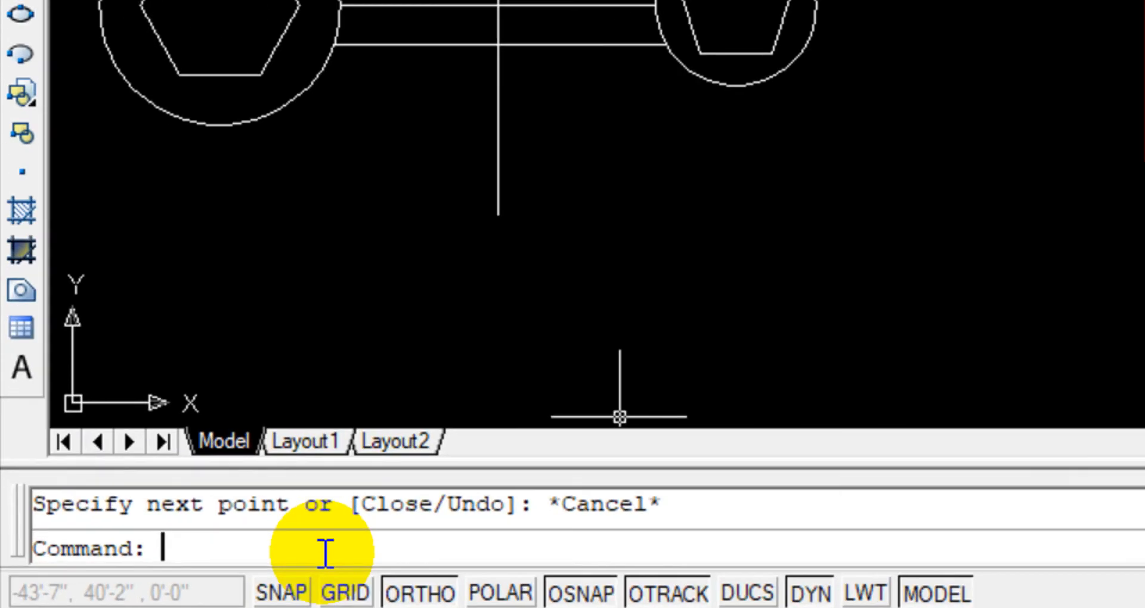
Step: Offset the handle's horizontal centre line by 5 to both sides, above and below
key(Return)
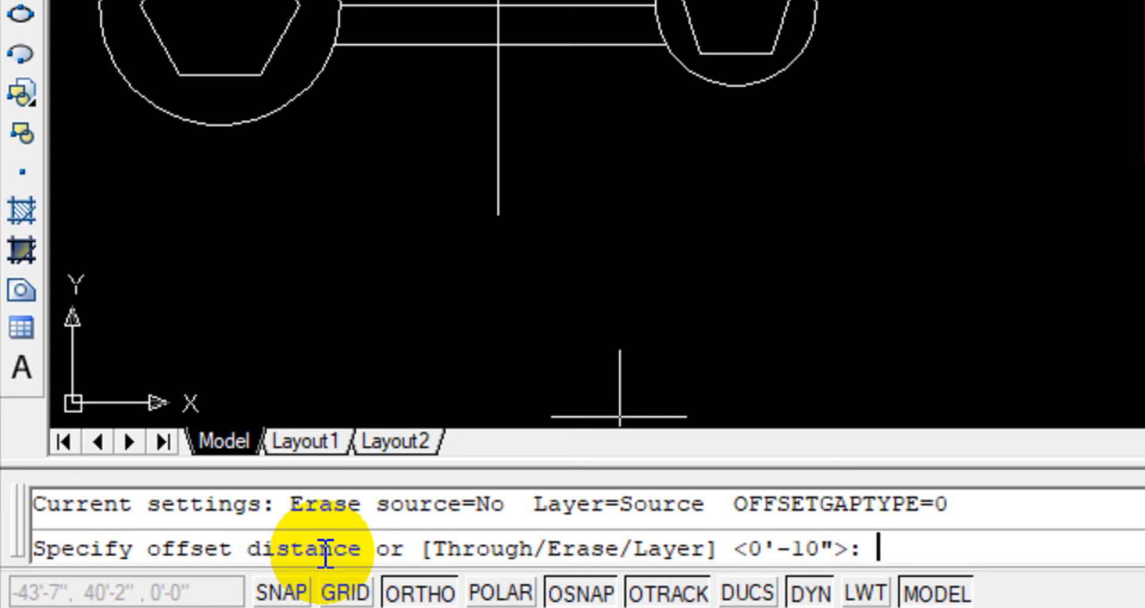
key(Return)
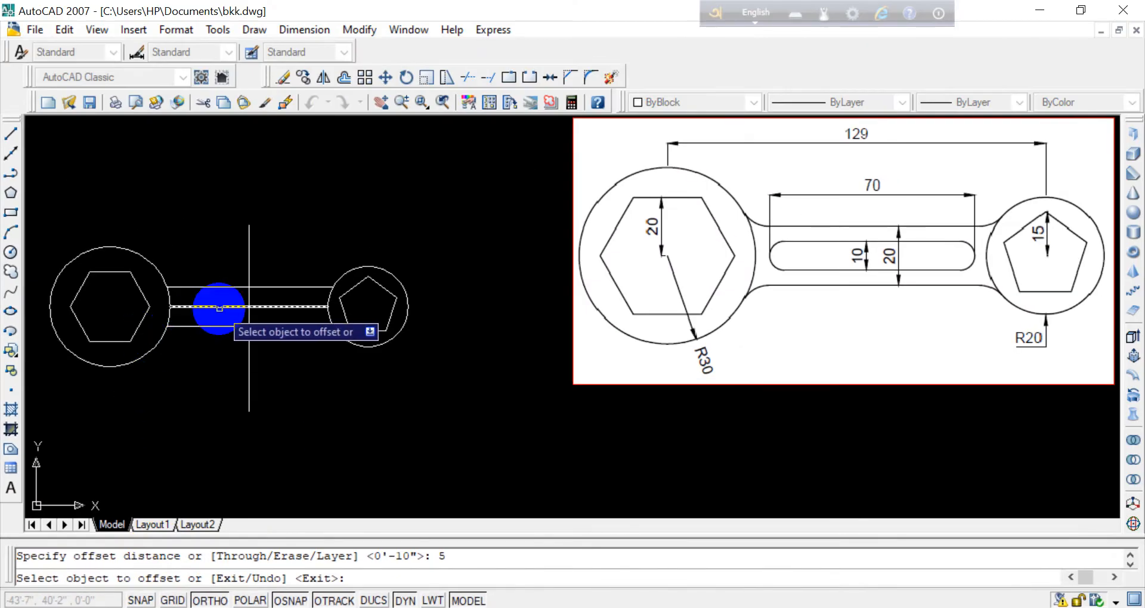
click(219, 308)
click(221, 298)
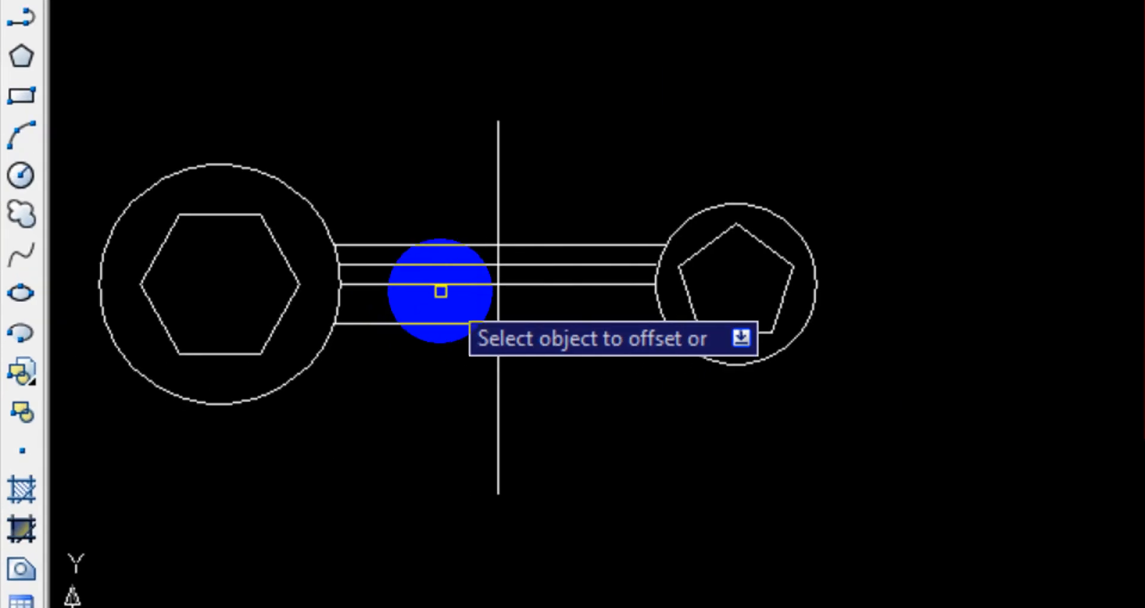
click(221, 307)
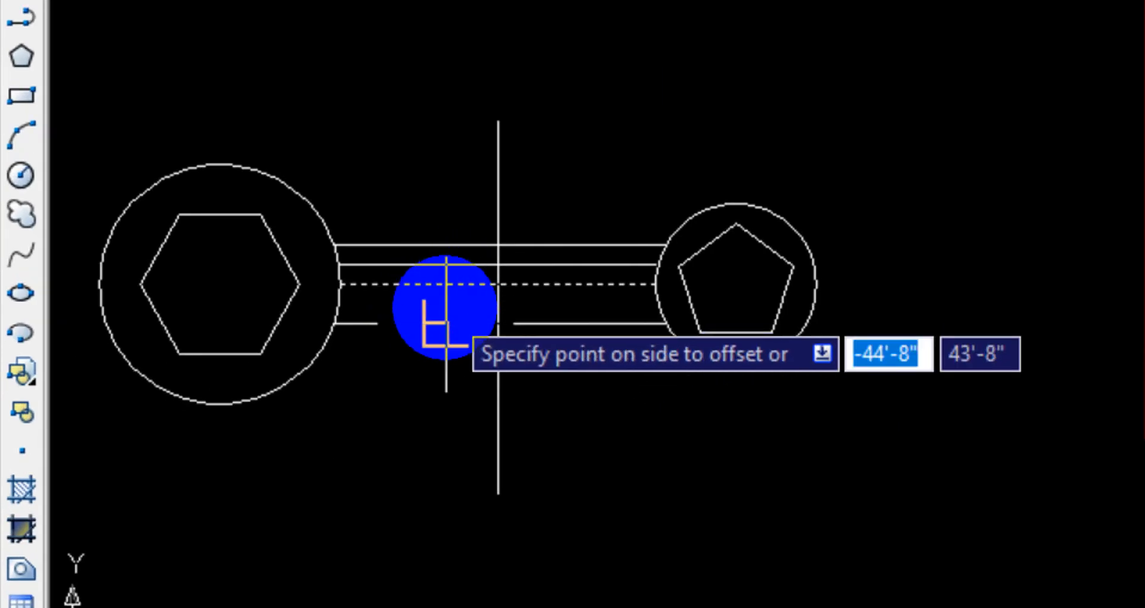
click(446, 324)
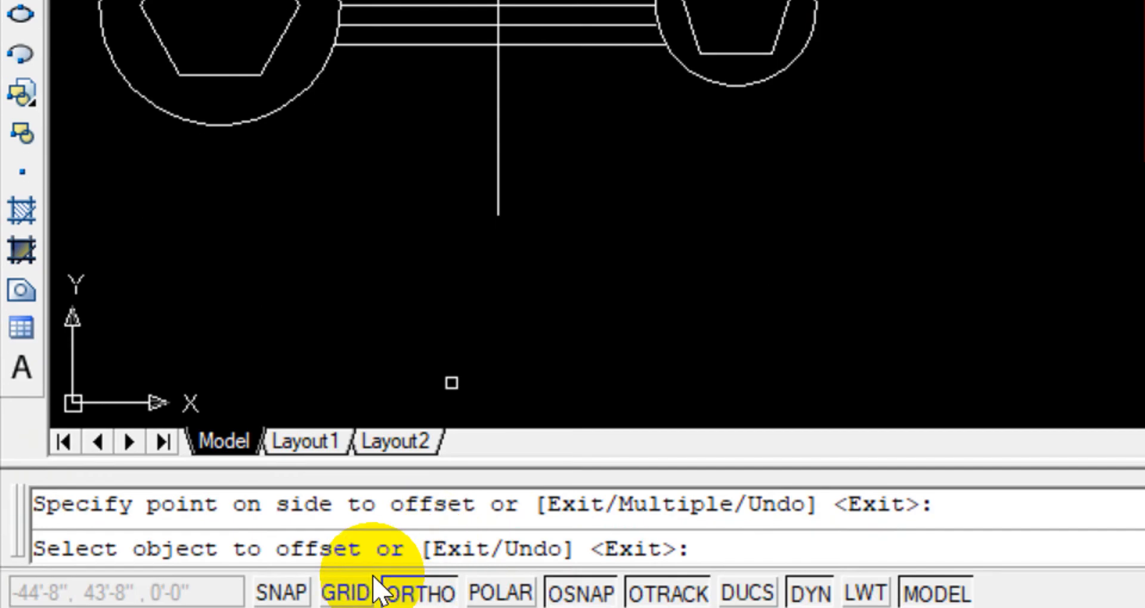
key(Return)
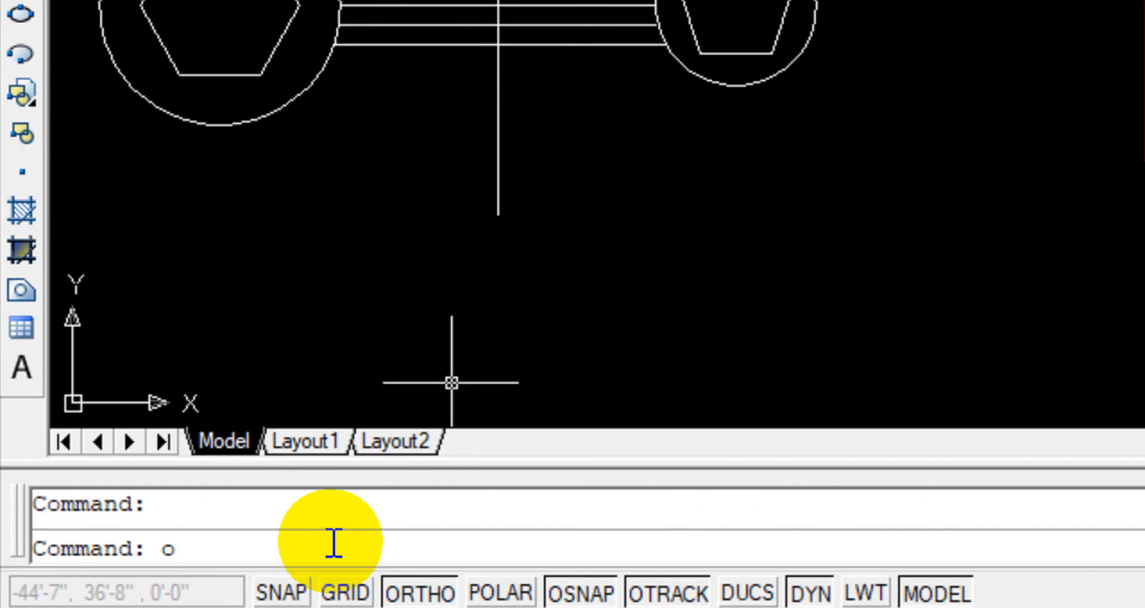
Step: Offset the vertical line through the handle's middle by 30 to both sides
key(Return)
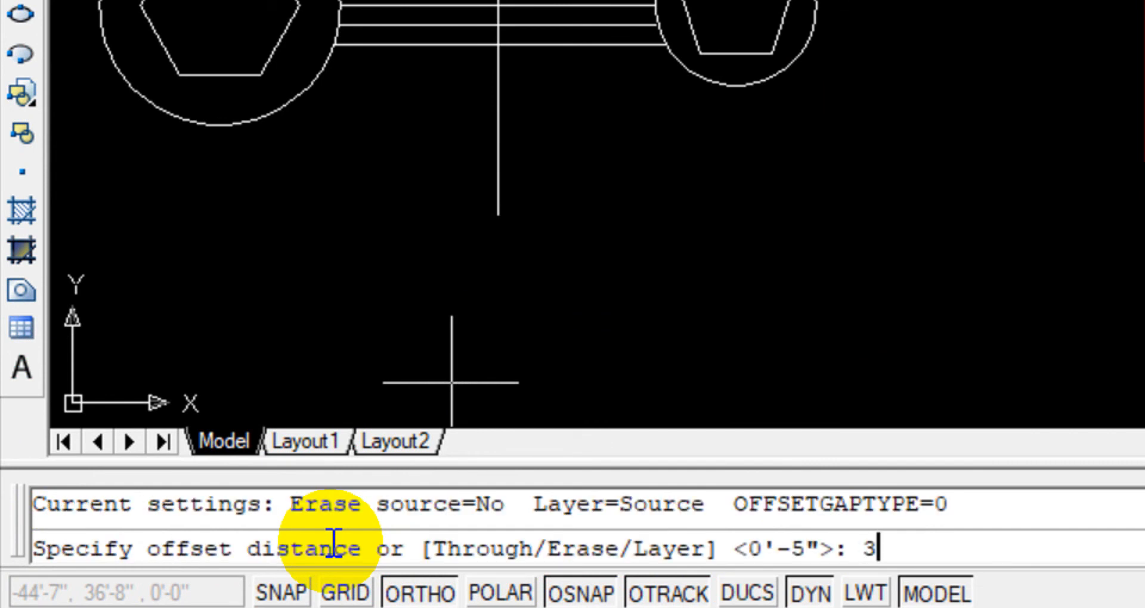
key(Return)
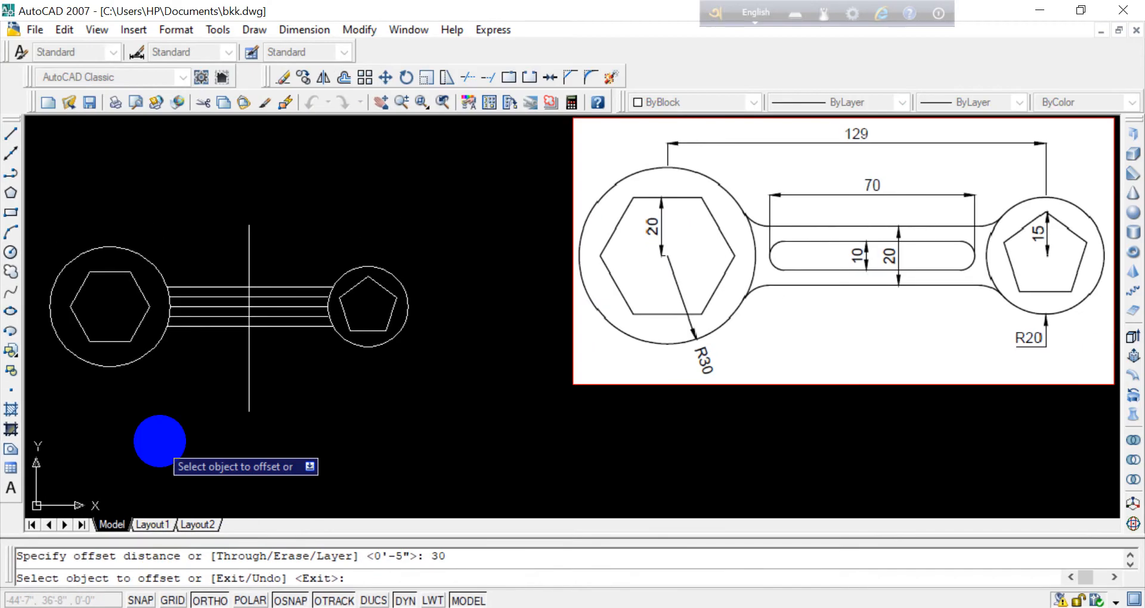
click(249, 255)
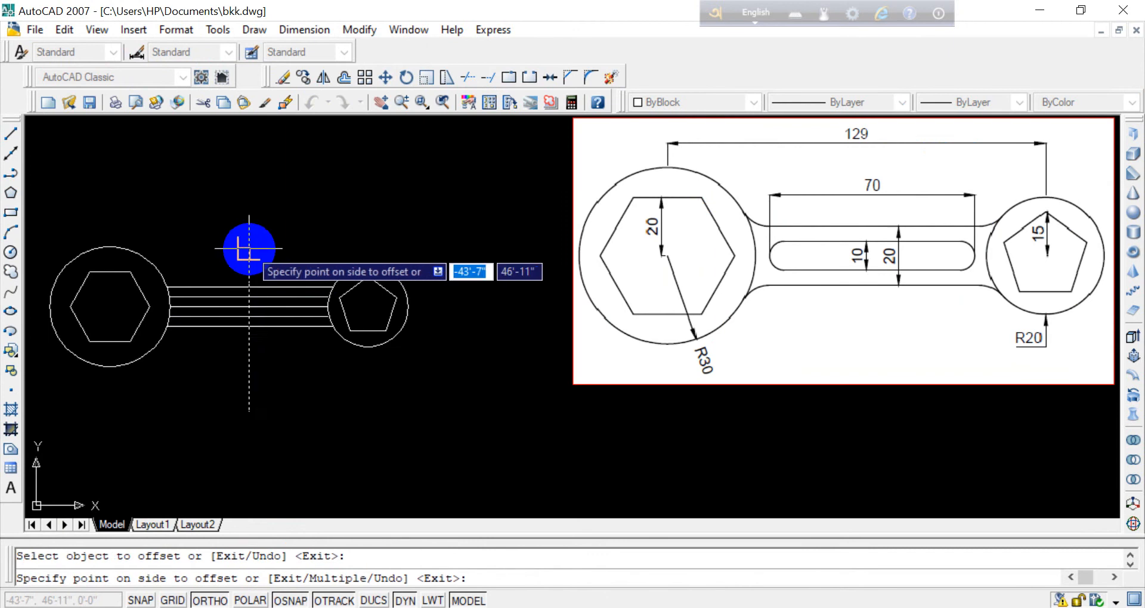
click(279, 255)
click(249, 252)
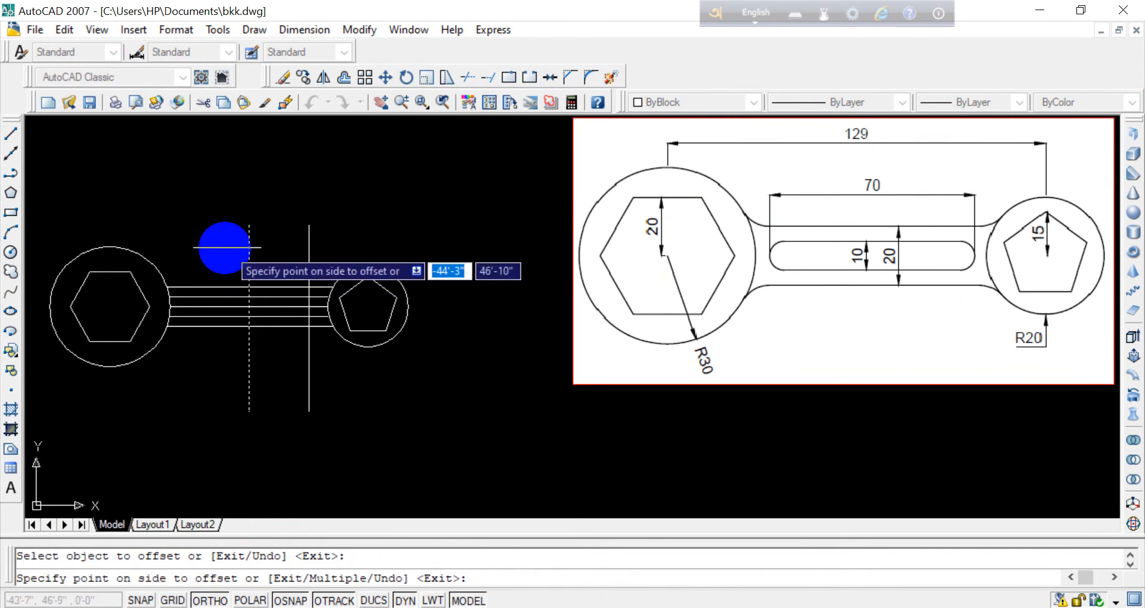
click(201, 247)
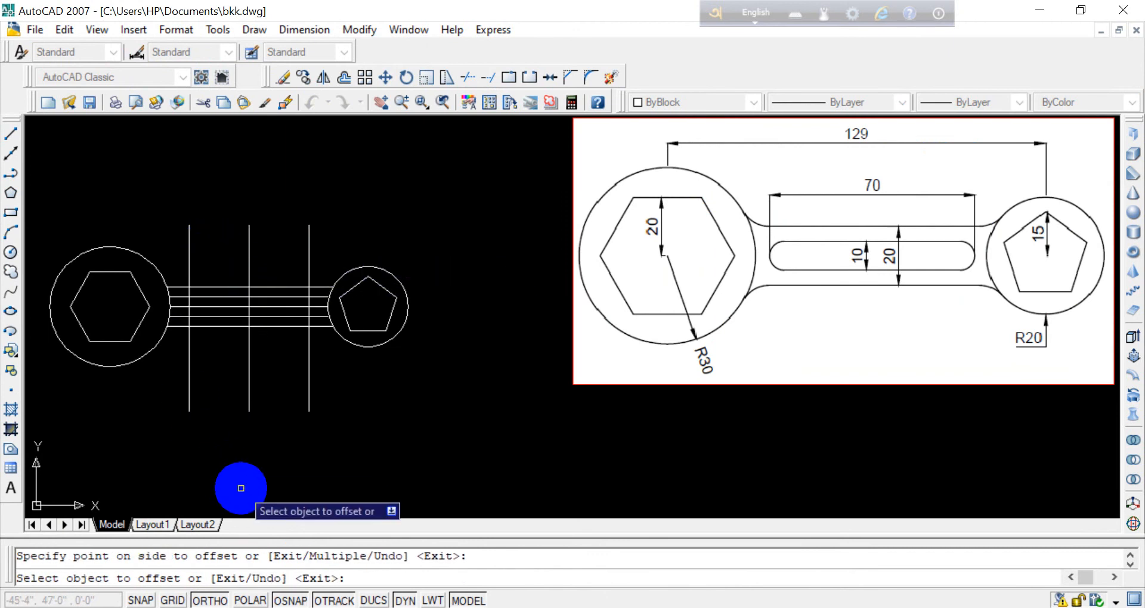
key(Escape)
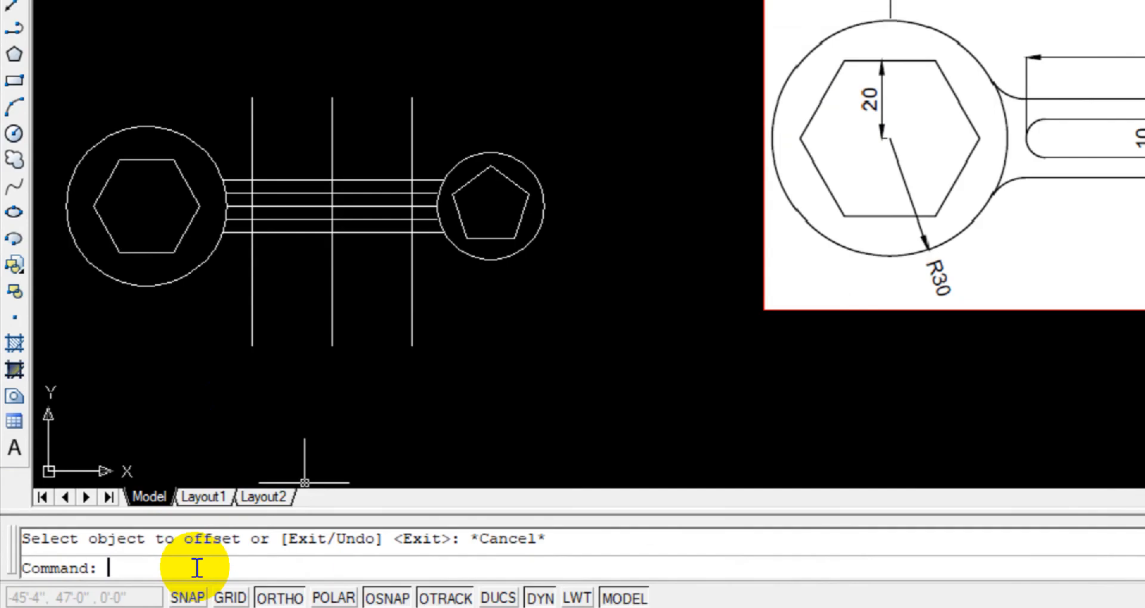
Step: Trim the three vertical lines above and below the handle's outer edges, using all objects as cutting edges
text(tr)
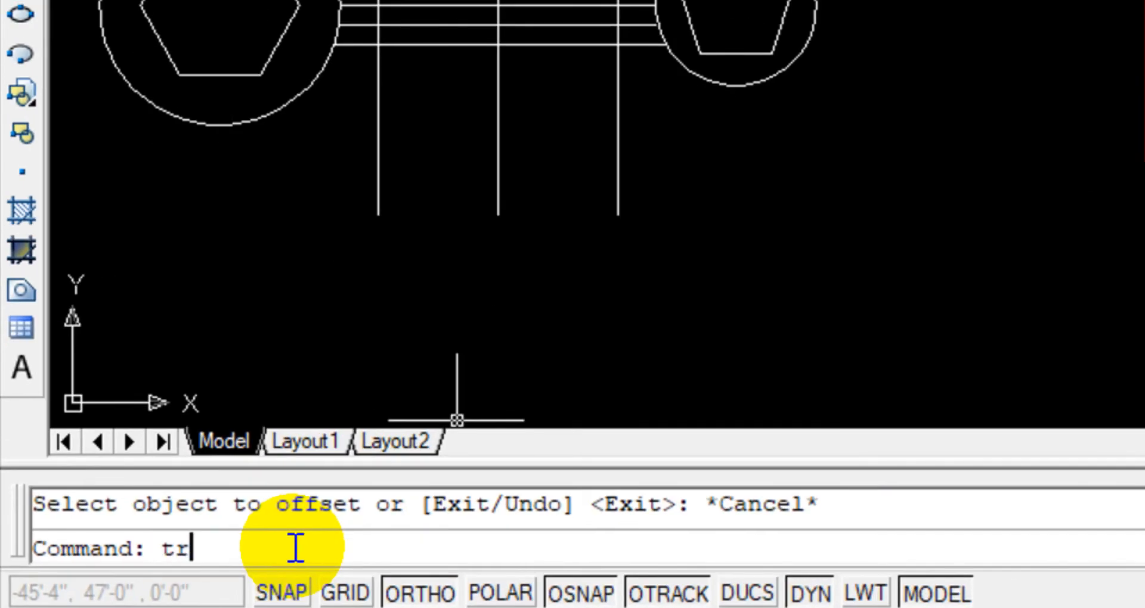
text(im)
key(Return)
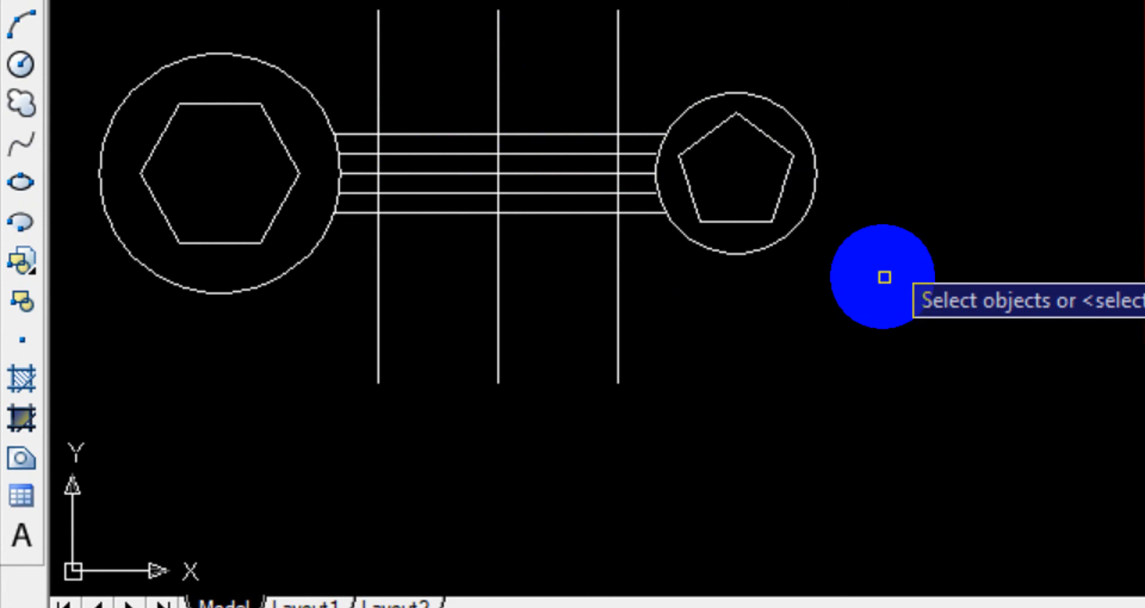
click(866, 185)
click(192, 35)
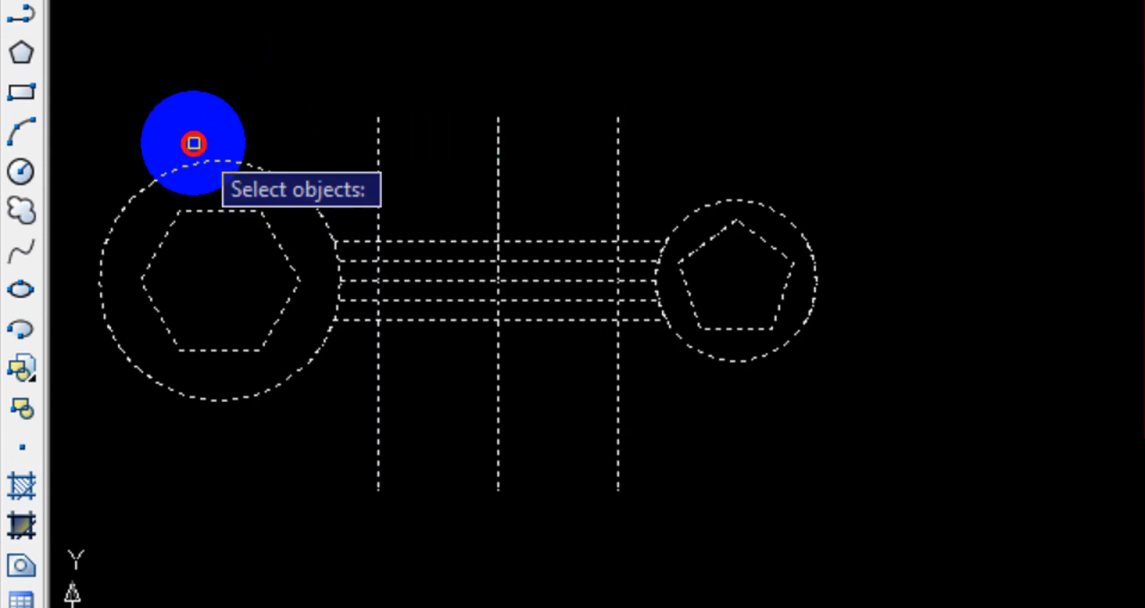
key(Return)
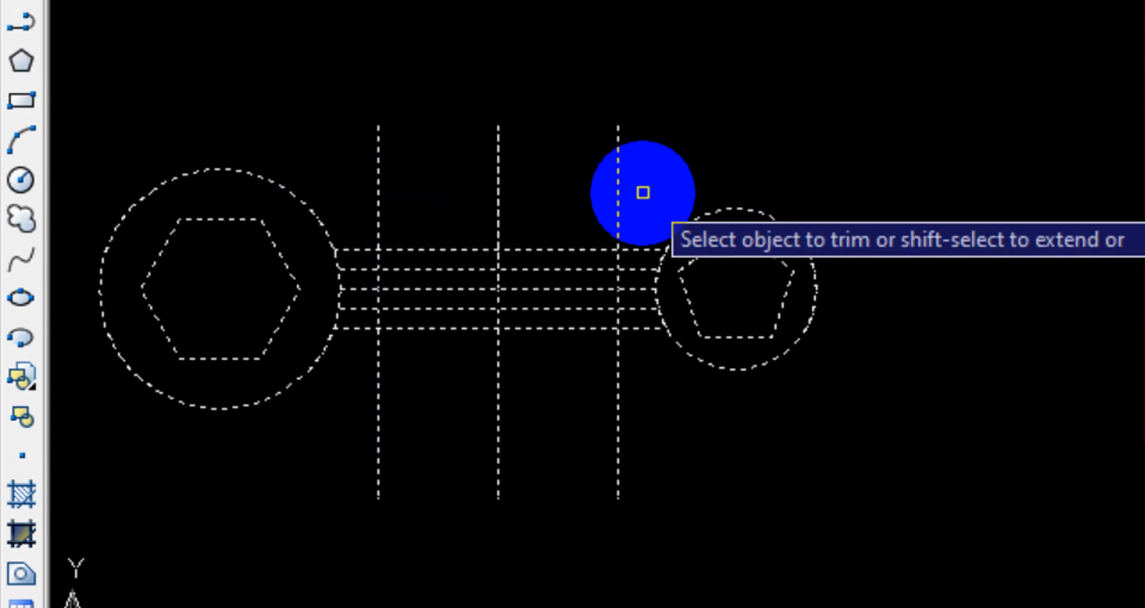
click(644, 193)
click(376, 141)
click(649, 451)
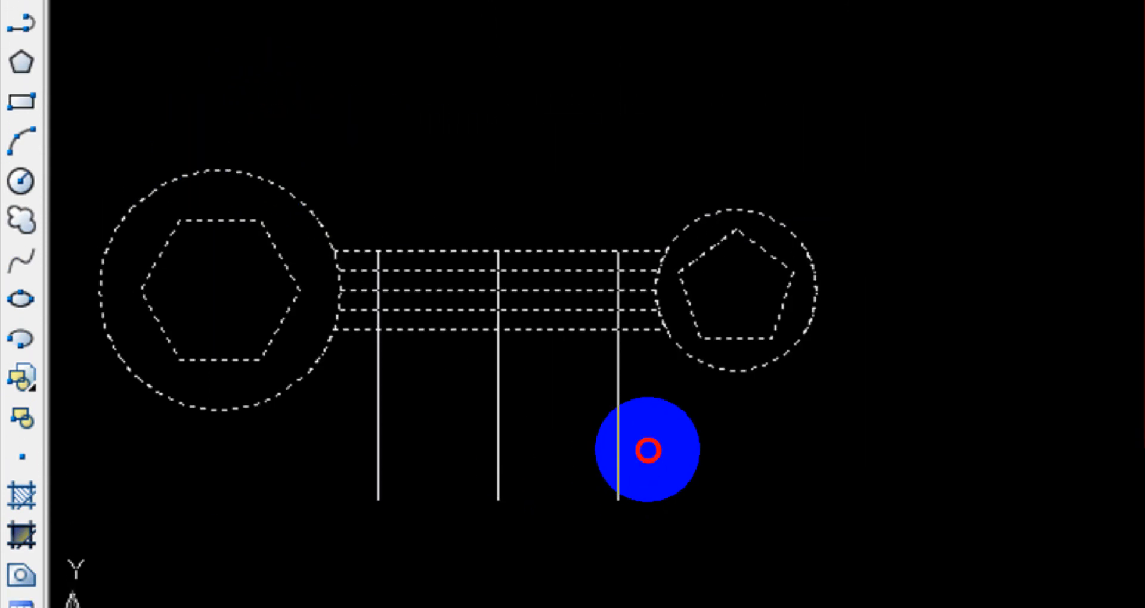
click(374, 404)
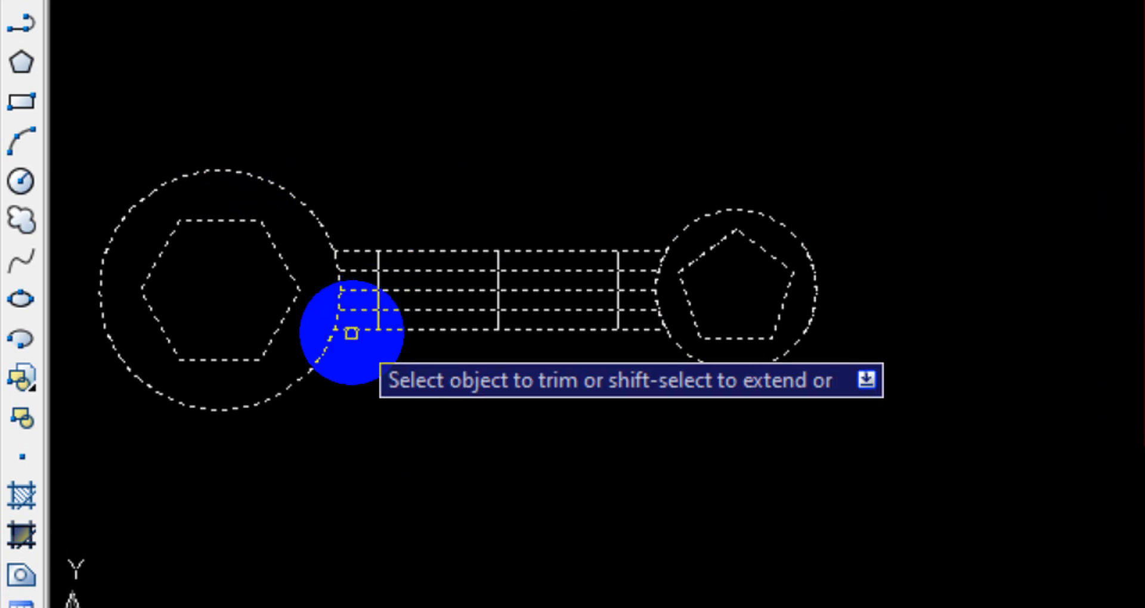
Step: Trim the three inner horizontal lines between the outer vertical lines and the two end circles
click(636, 312)
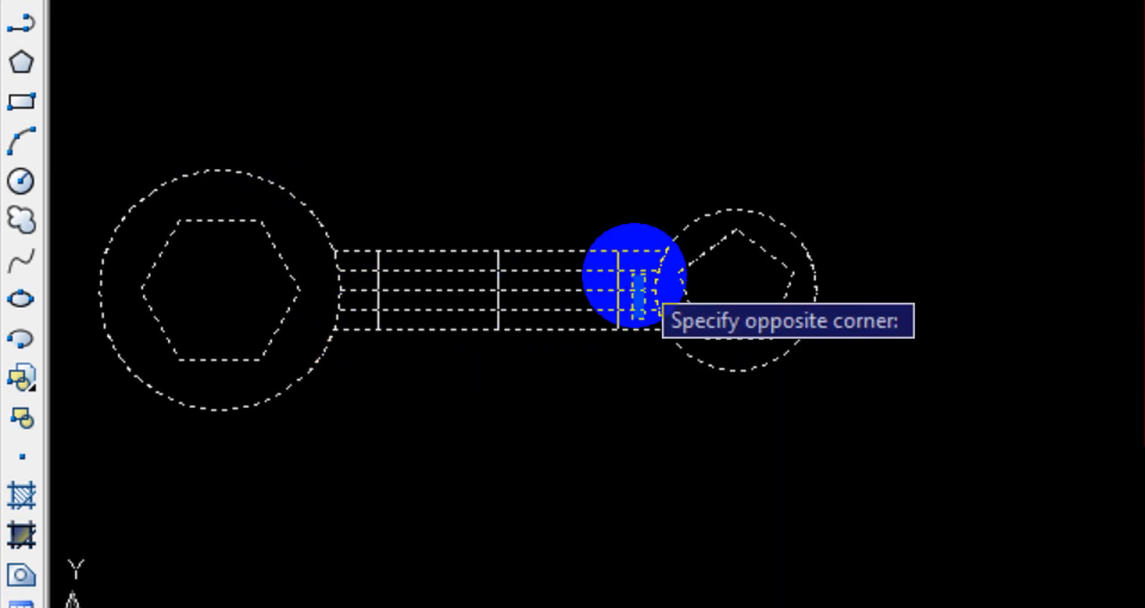
click(643, 257)
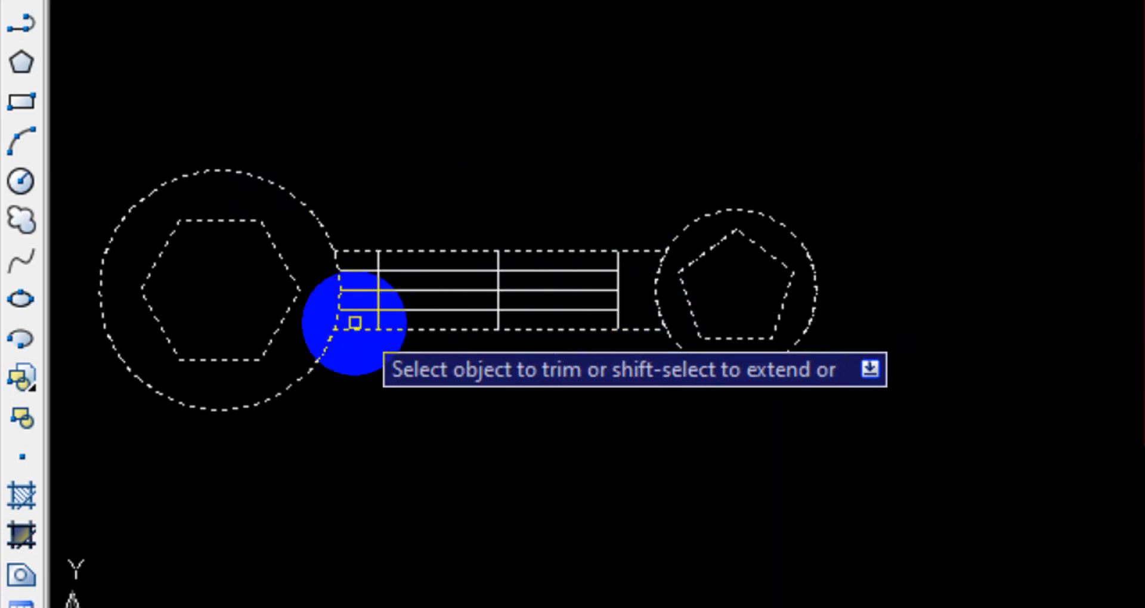
click(366, 319)
click(360, 256)
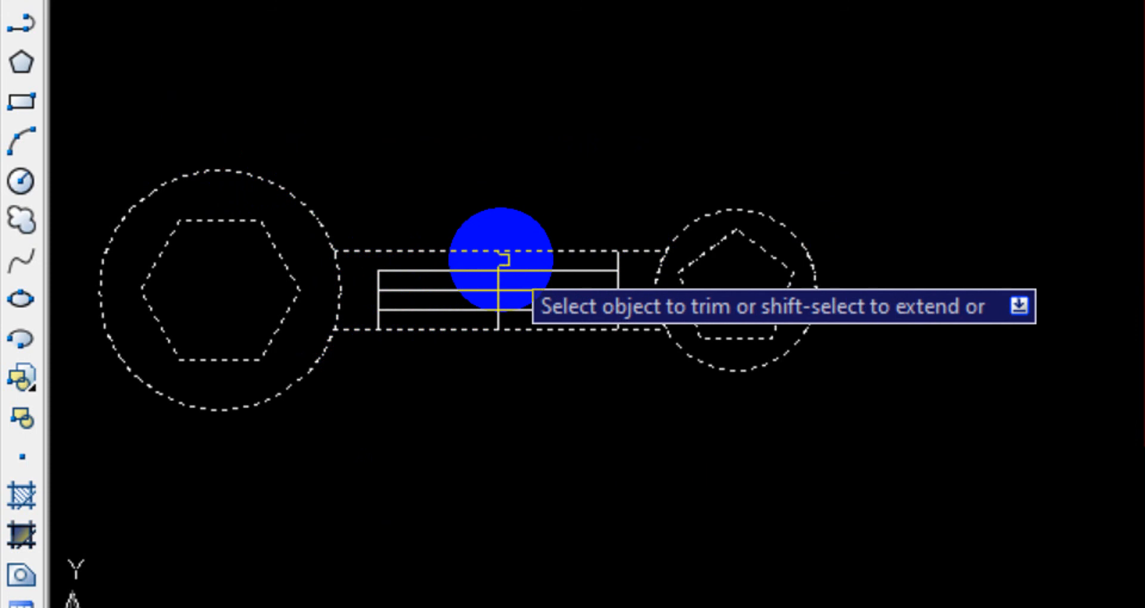
Step: Trim the vertical line stubs between the inner rectangle and the handle's upper and lower edges
click(506, 261)
click(499, 260)
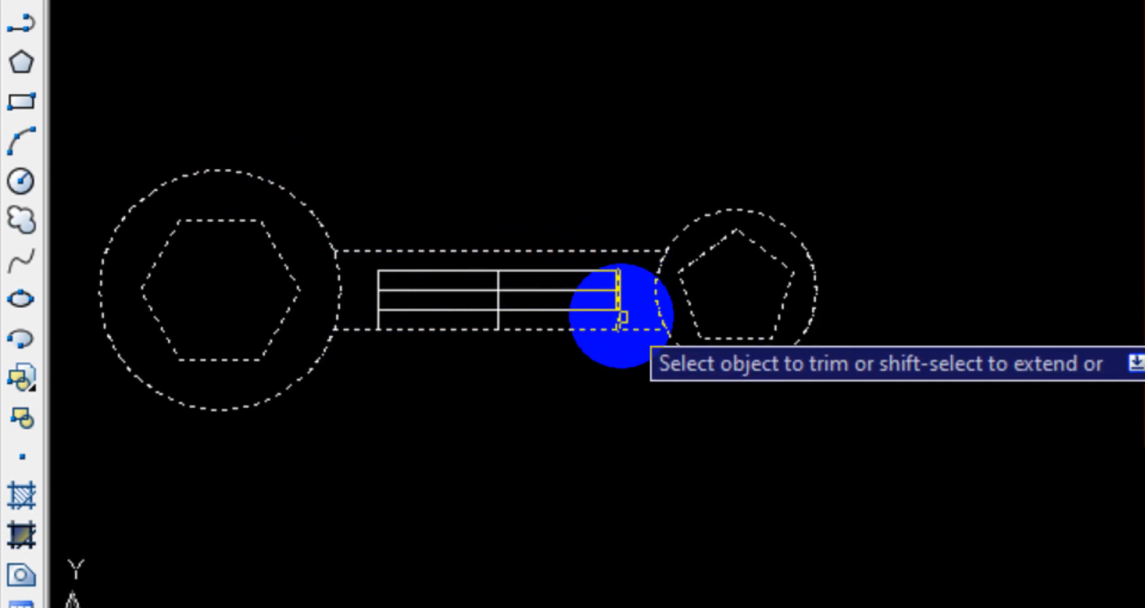
click(499, 320)
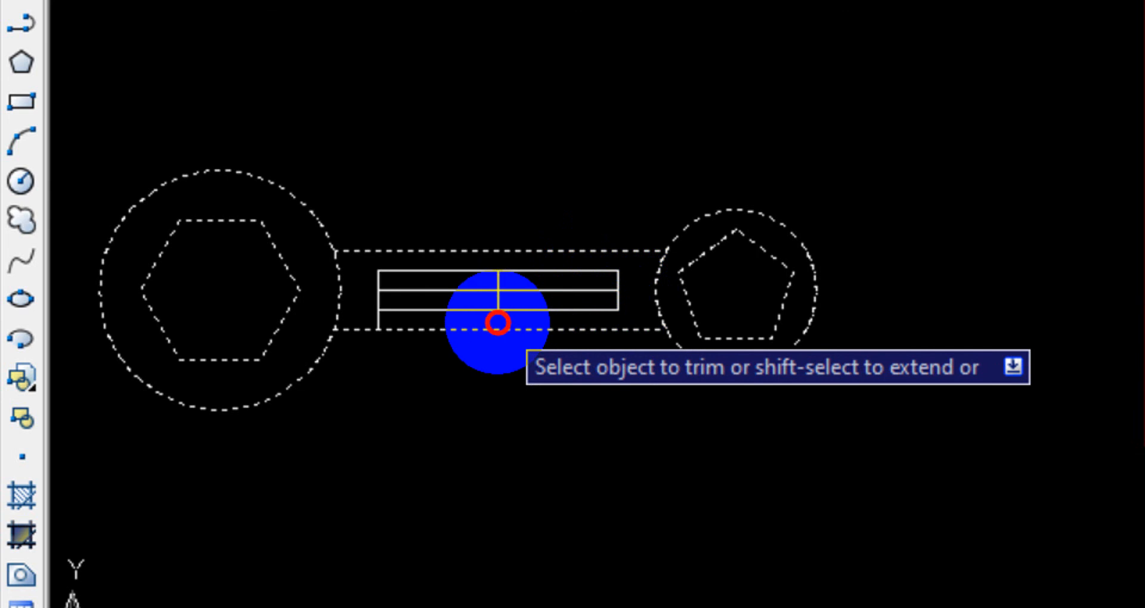
click(379, 322)
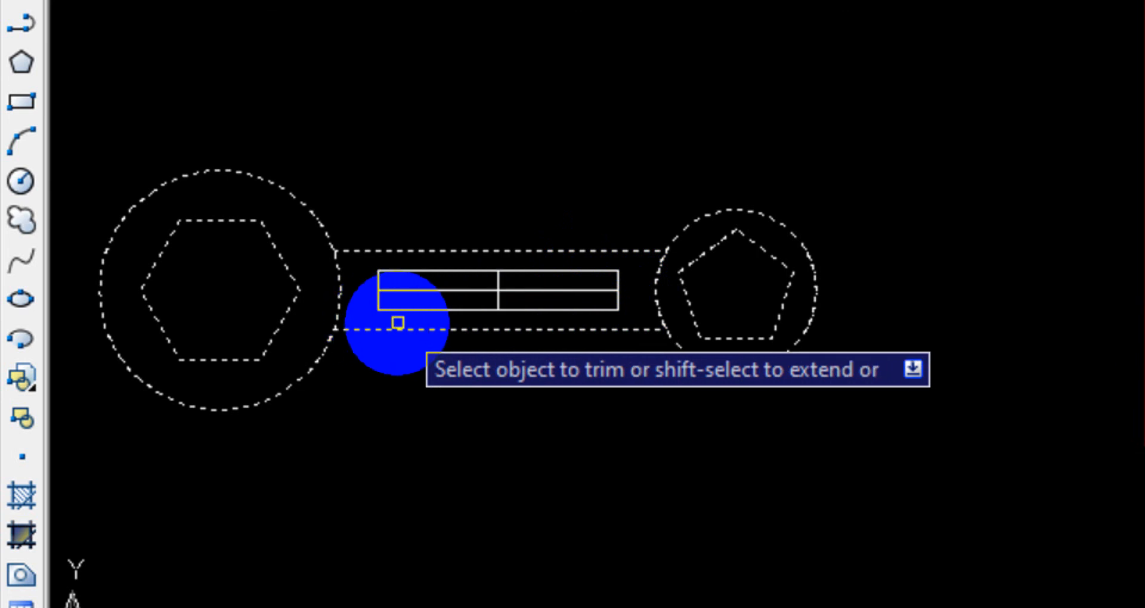
key(Return)
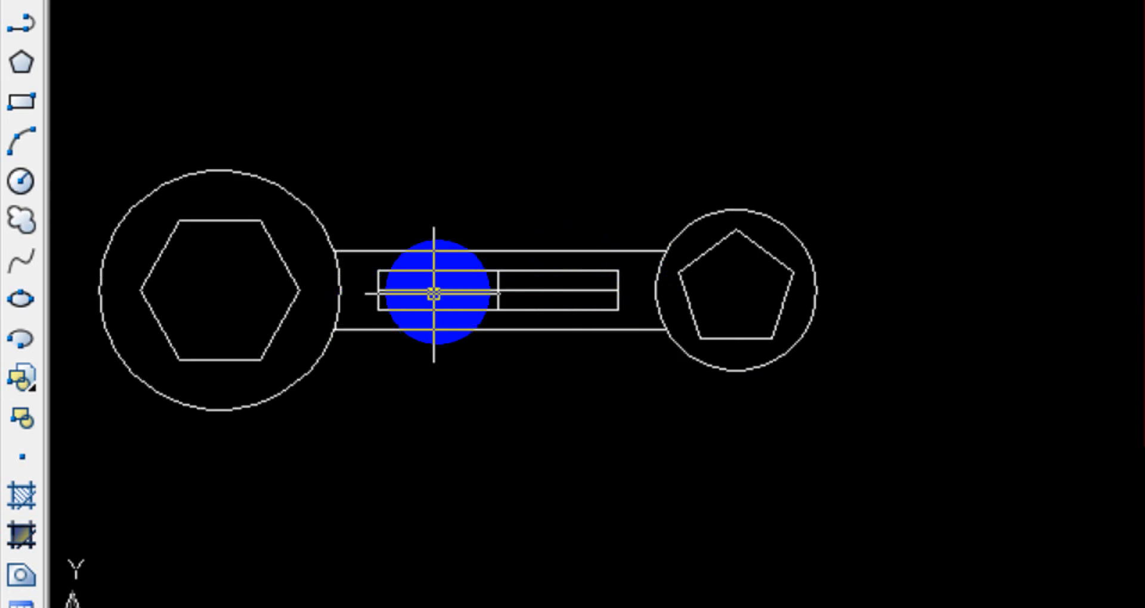
Step: Try to erase the horizontal and vertical centre lines inside the slot rectangle
click(521, 296)
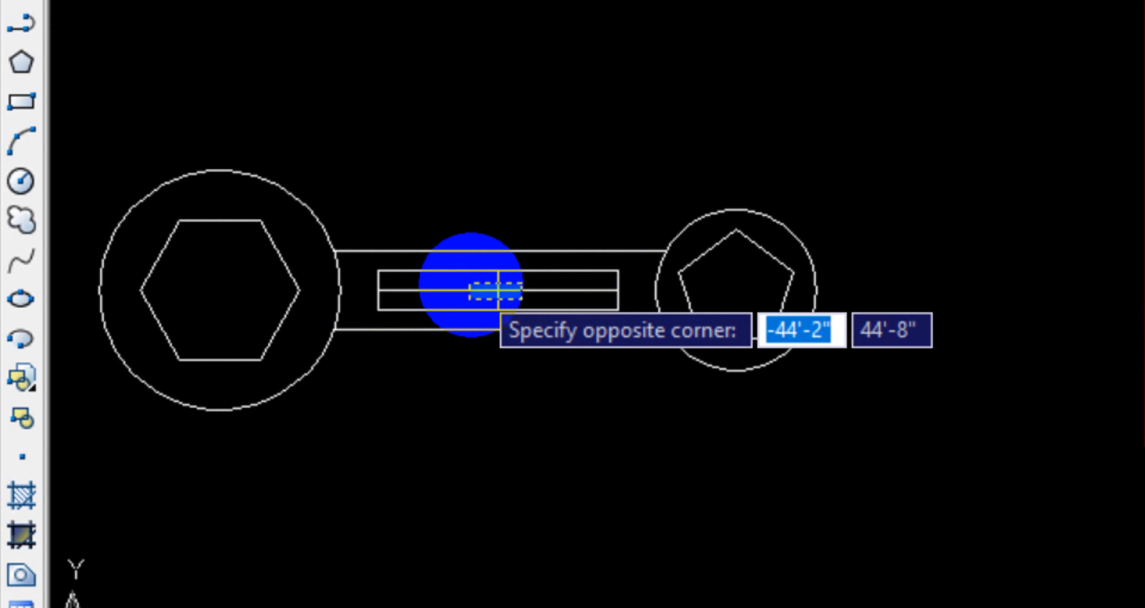
click(471, 283)
key(Delete)
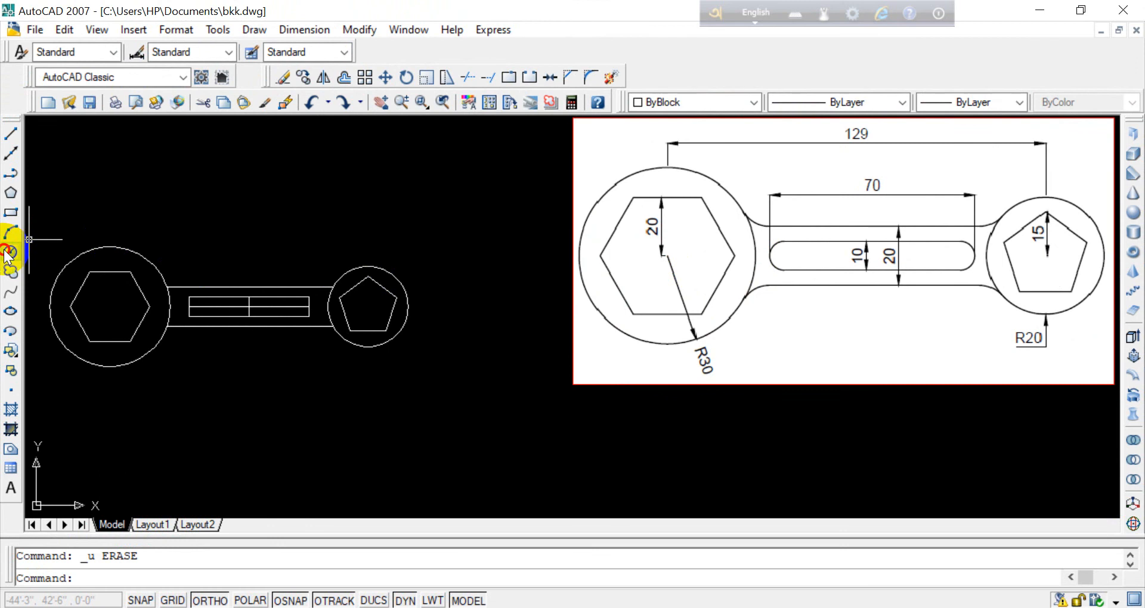
Step: Draw a circle of radius 5 centred on the midpoint of each short side of the slot rectangle
click(8, 254)
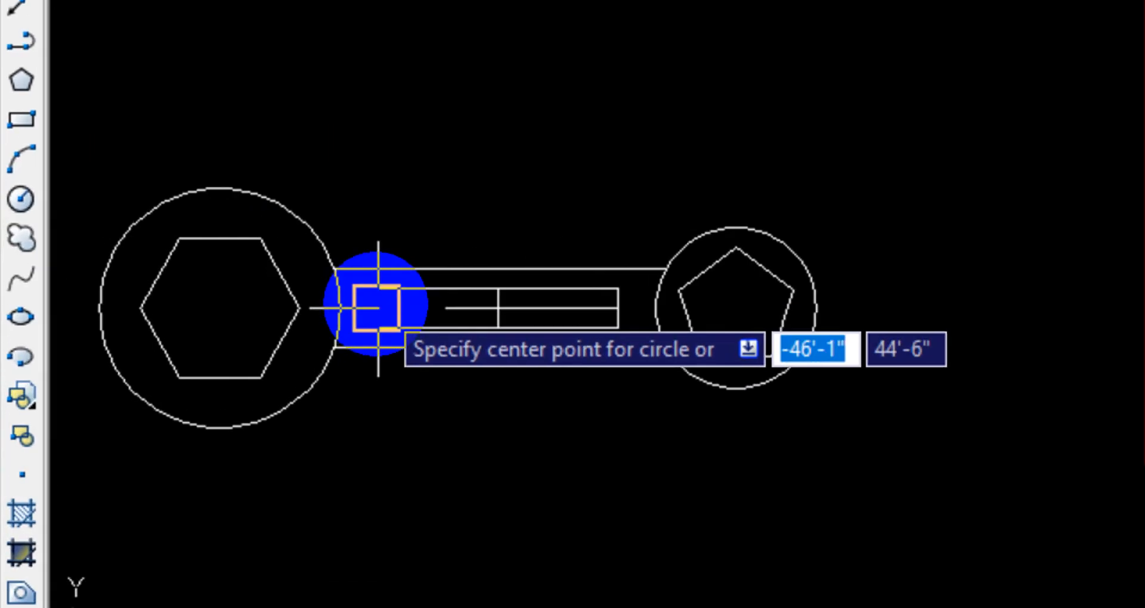
click(189, 306)
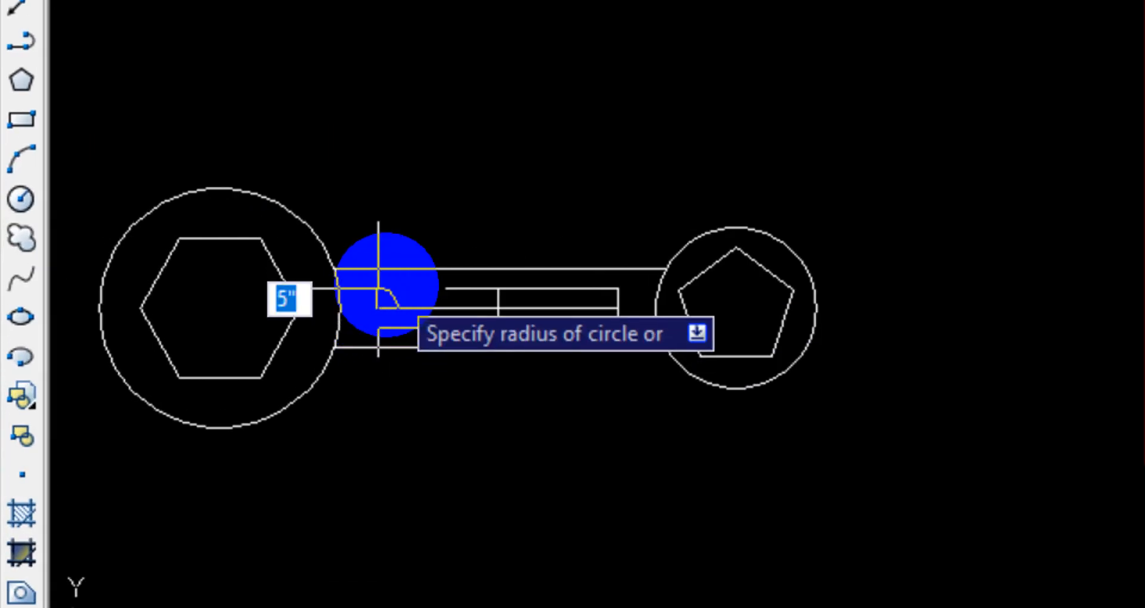
click(377, 288)
right_click(489, 201)
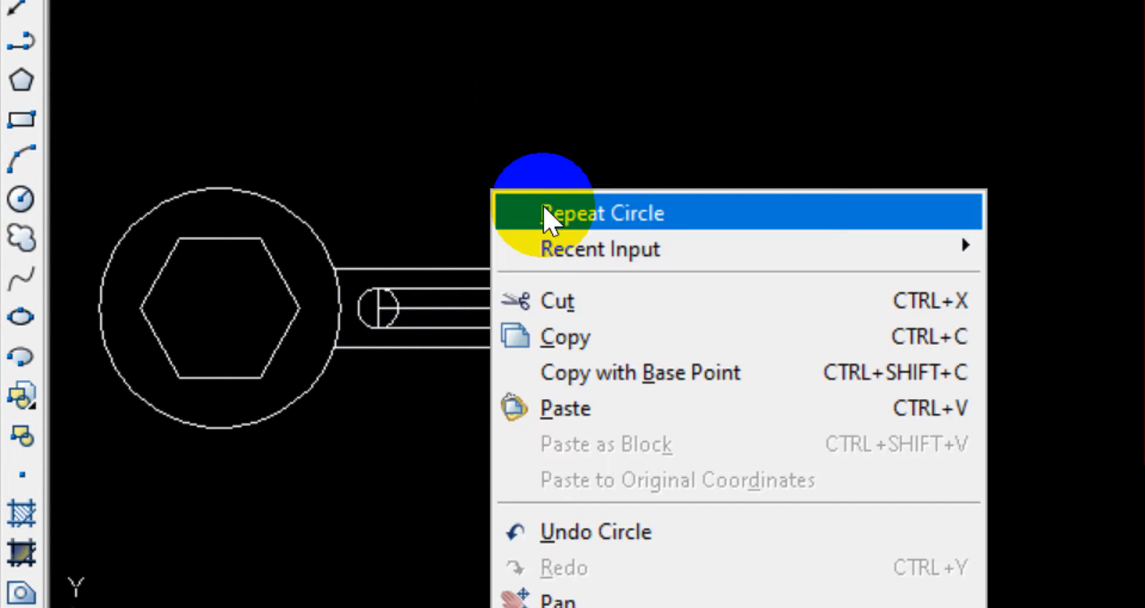
click(545, 213)
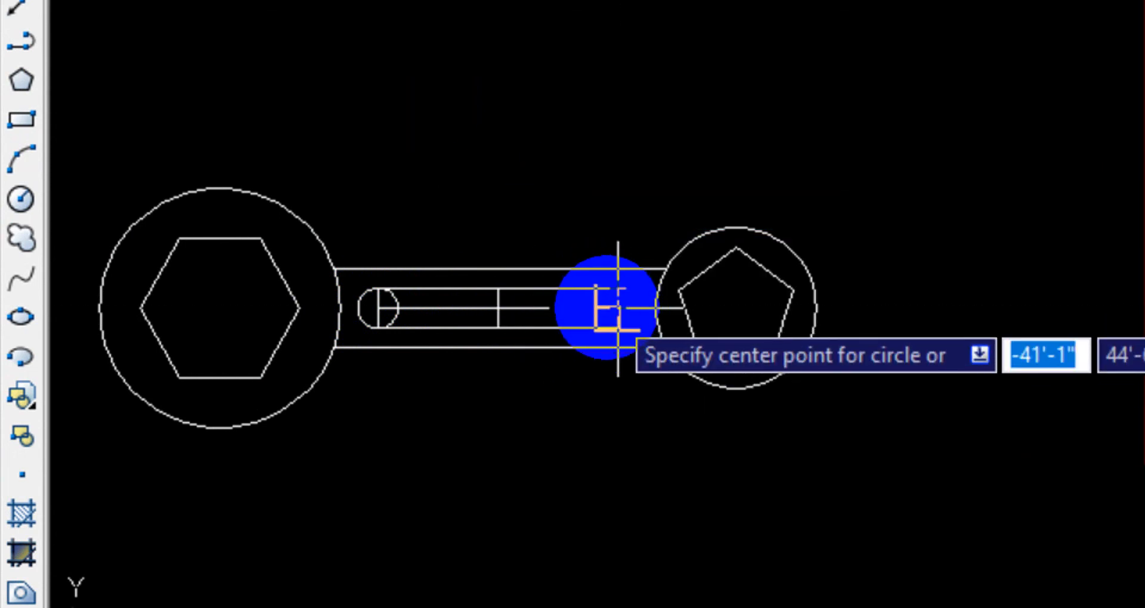
click(615, 307)
click(607, 294)
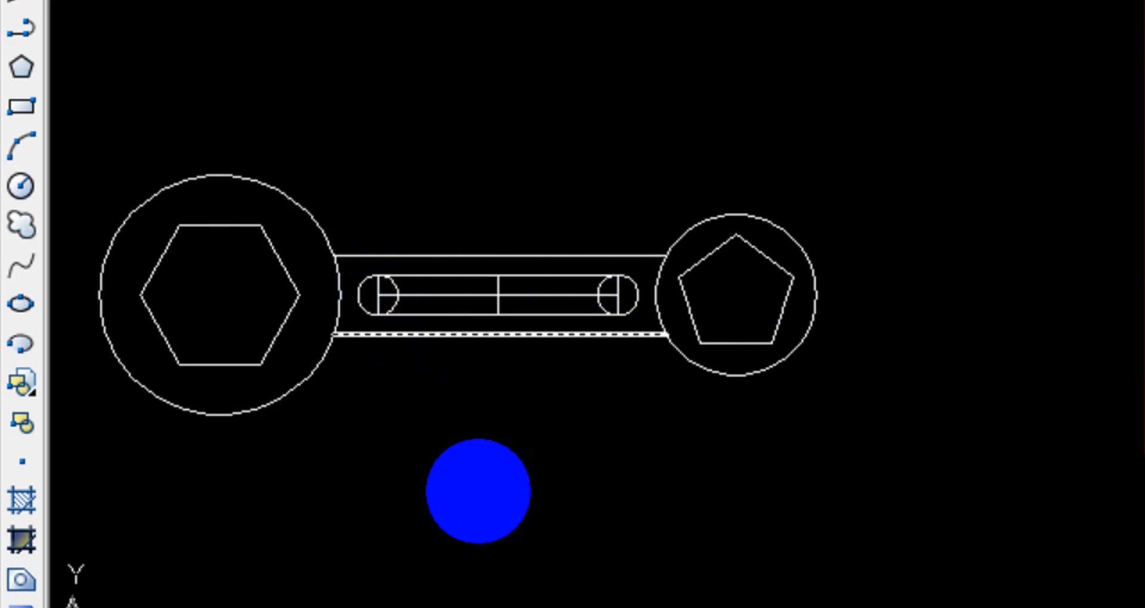
Step: Start Trim with the slot, handle lines and end circles selected as cutting edges
text(trim)
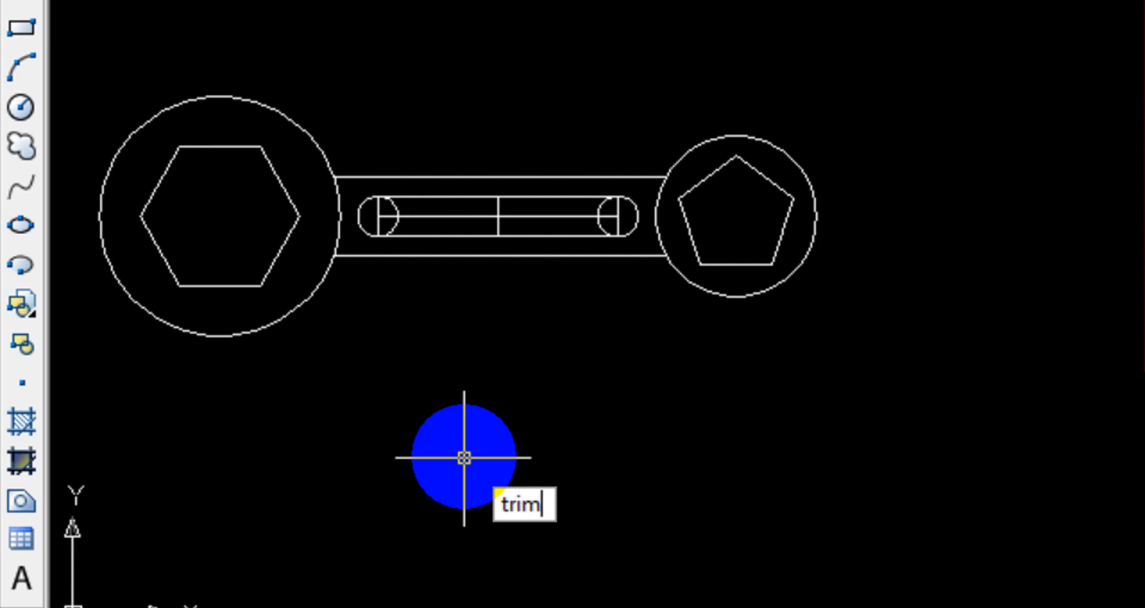
key(Return)
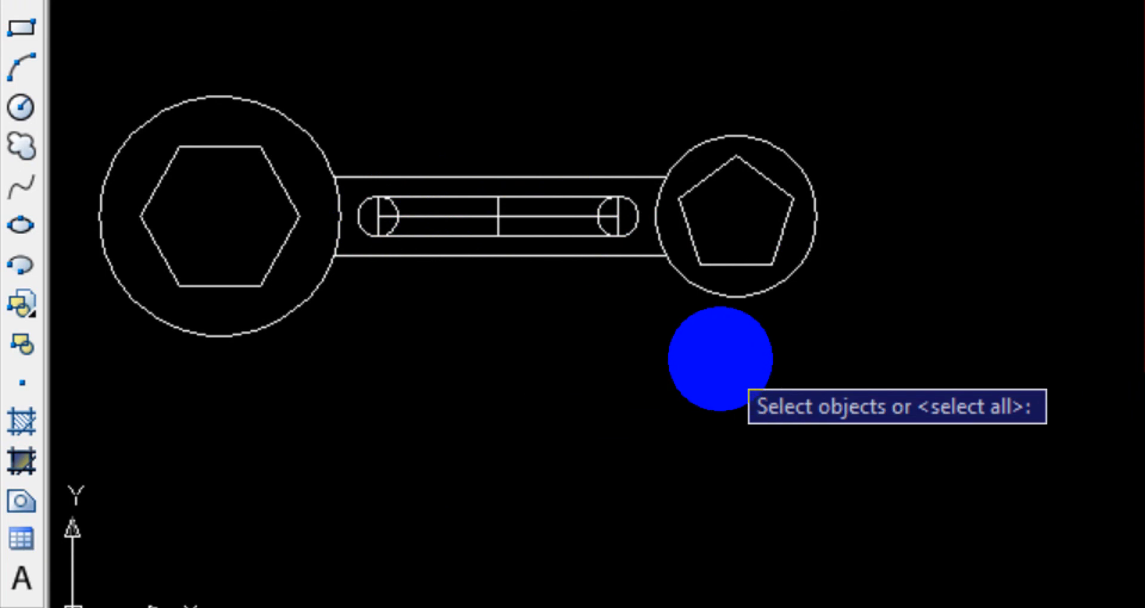
click(745, 367)
click(311, 152)
key(Return)
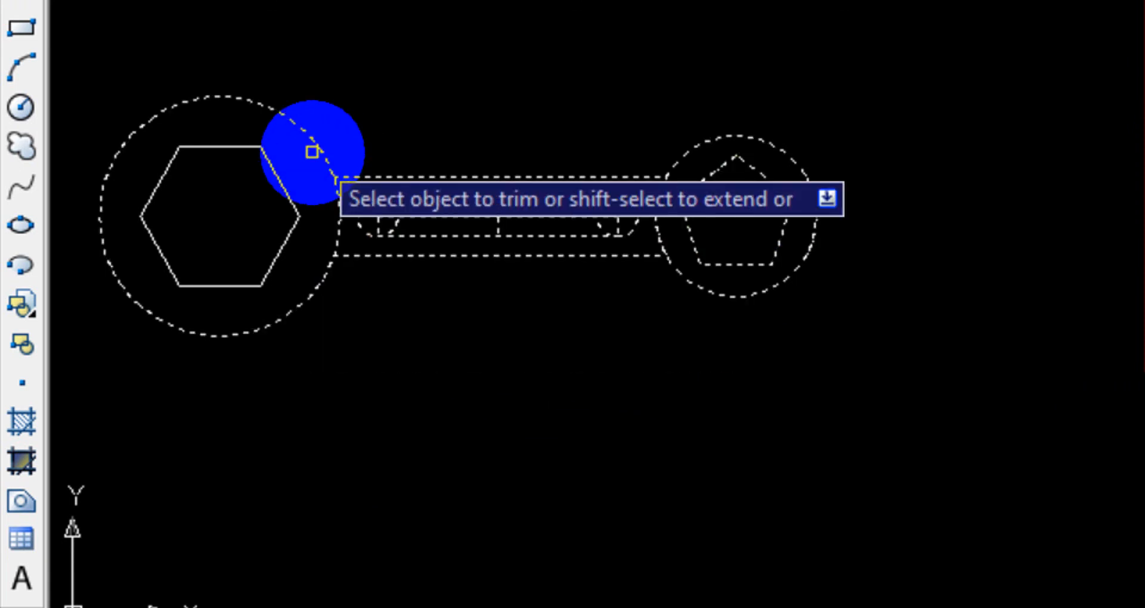